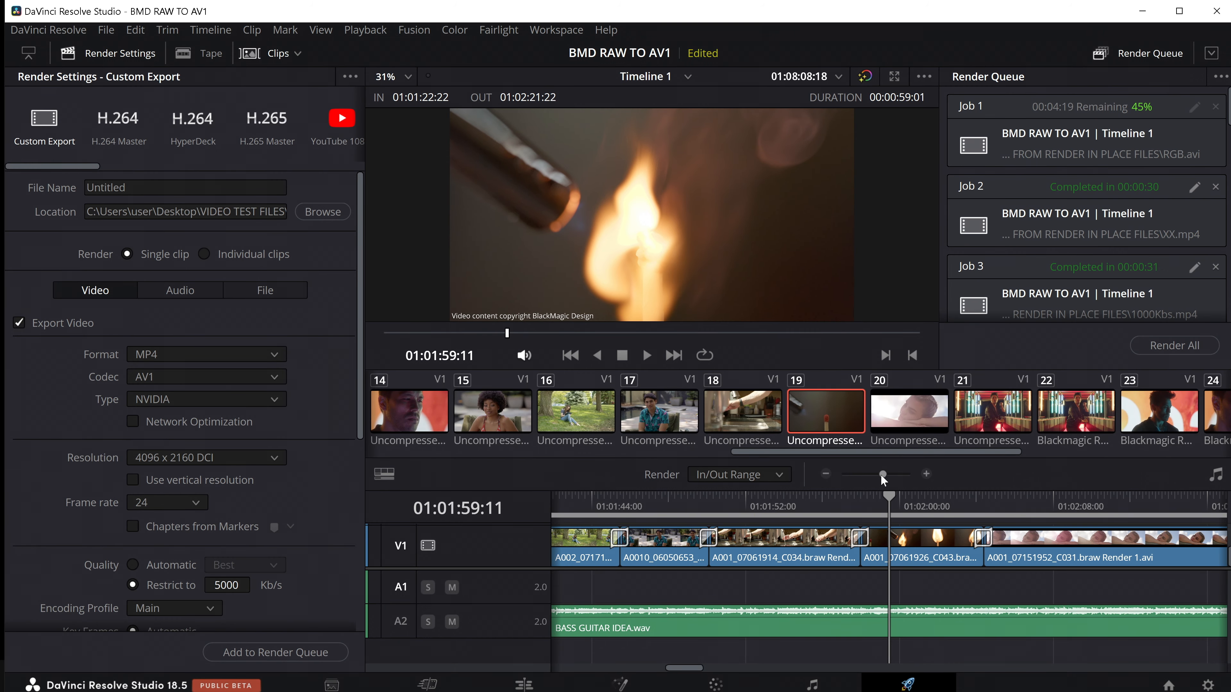
Set the AV1 export's encoding profile to Main10 and its encoder preset to Very Slow.
drag(883, 474, 874, 482)
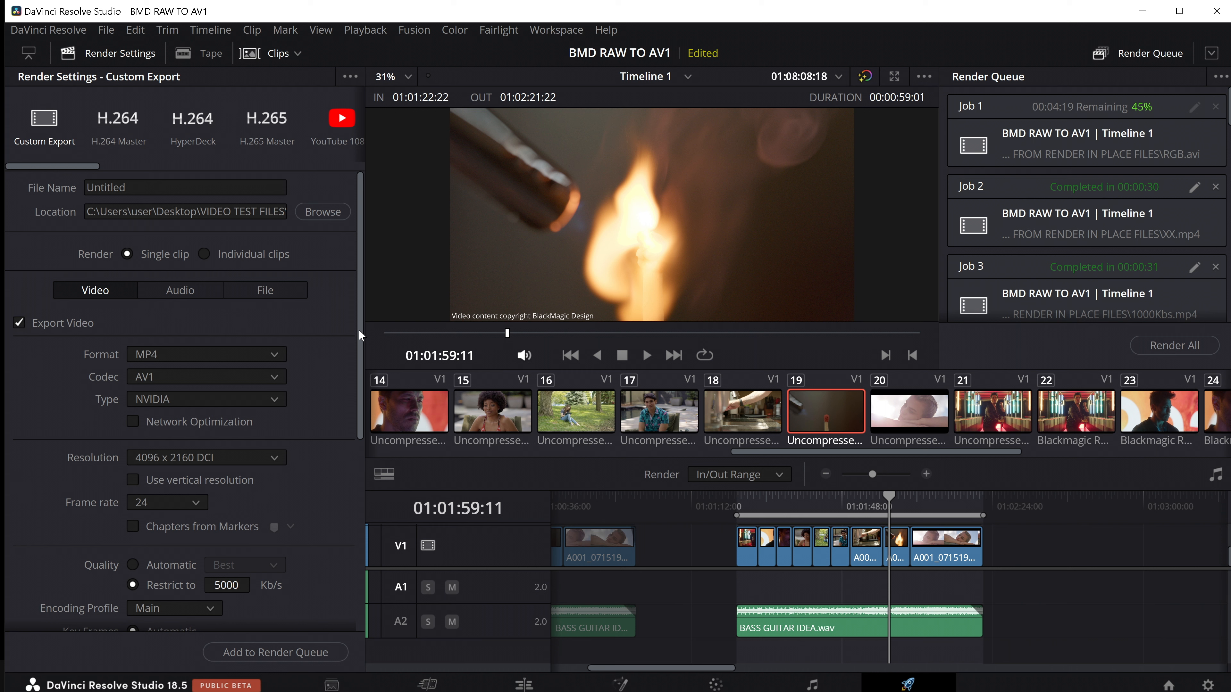
drag(359, 329, 358, 420)
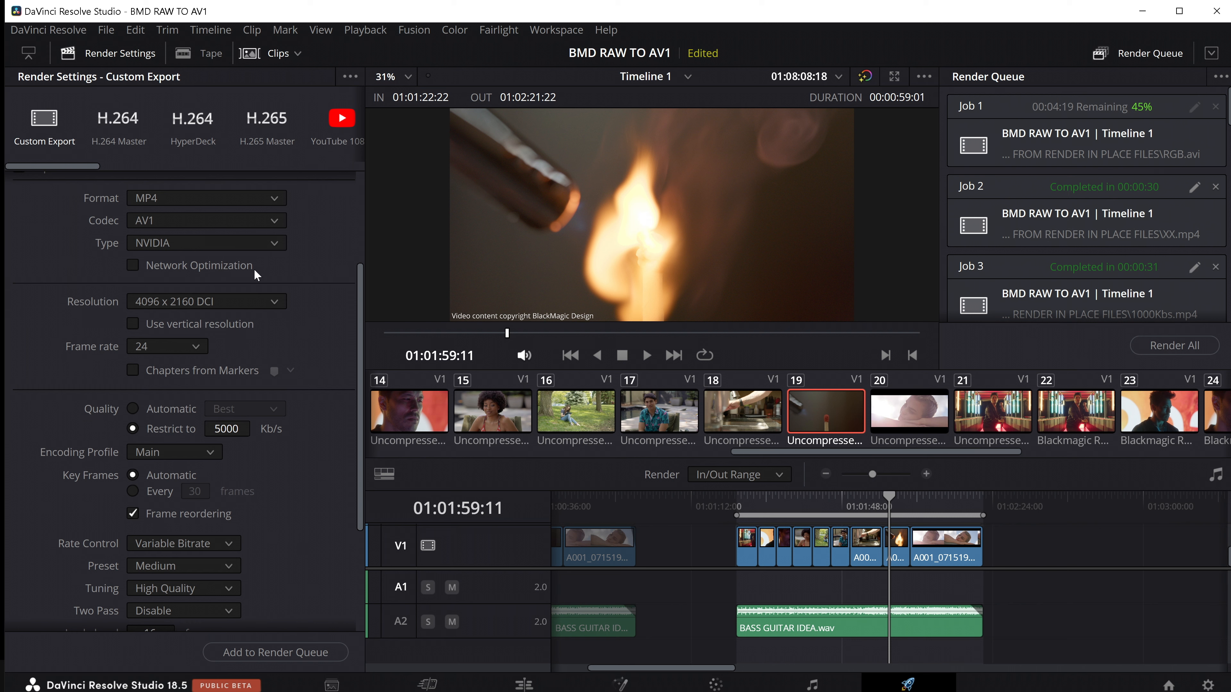
drag(362, 301, 362, 354)
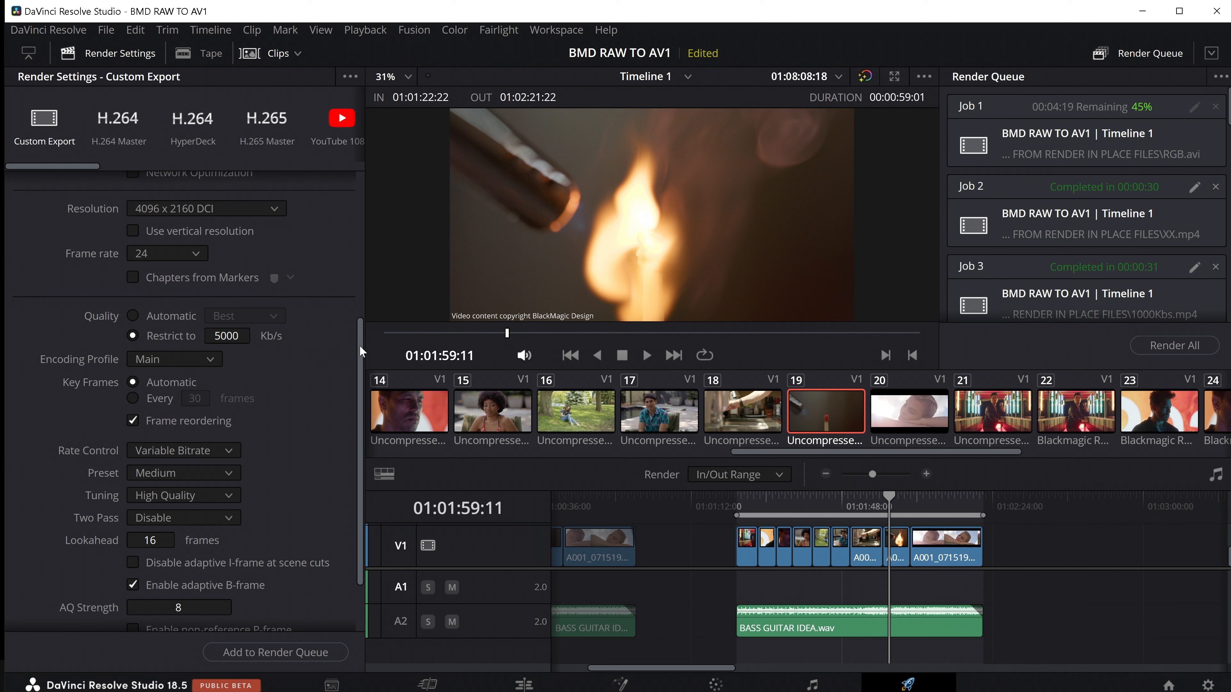
drag(360, 345, 354, 396)
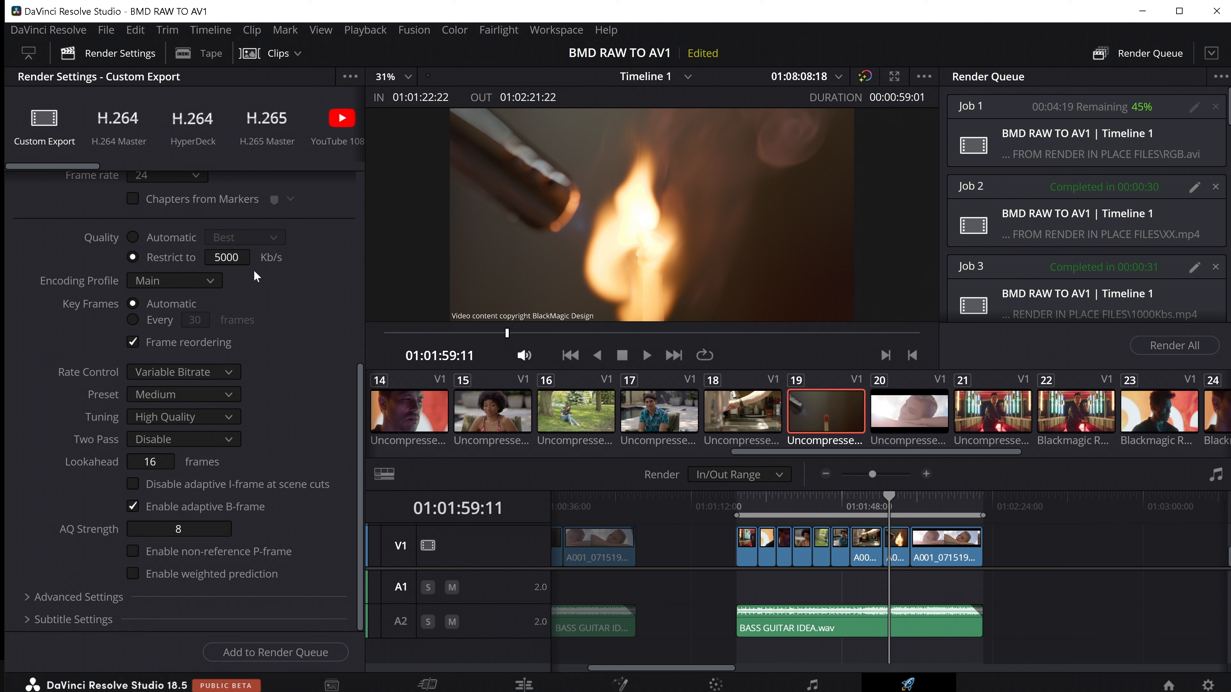
click(214, 282)
click(200, 315)
click(166, 396)
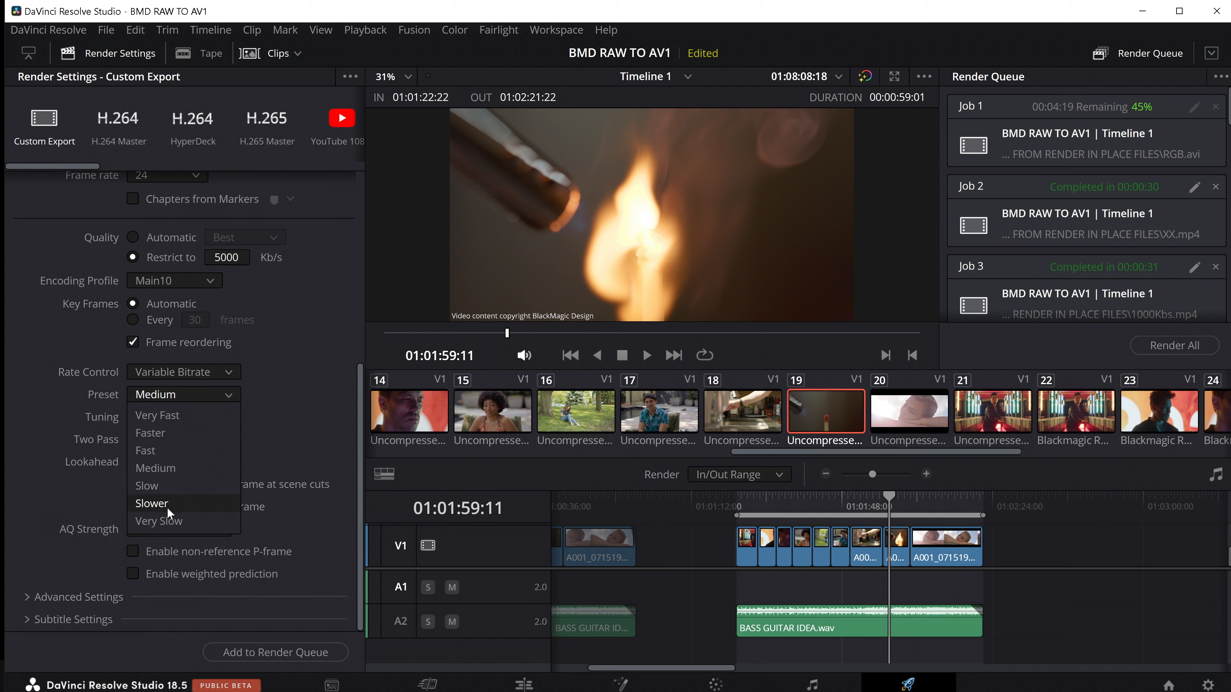
click(166, 525)
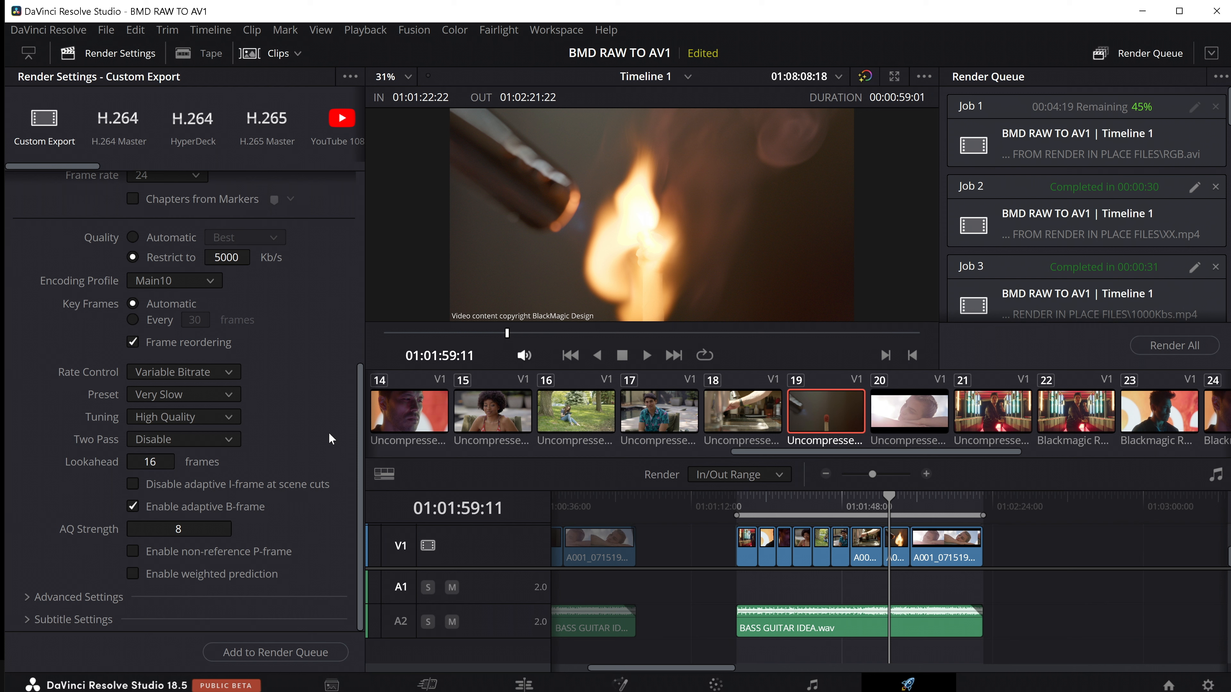
Choose High Quality tuning and set Two Pass encoding to Full in the render settings.
click(177, 416)
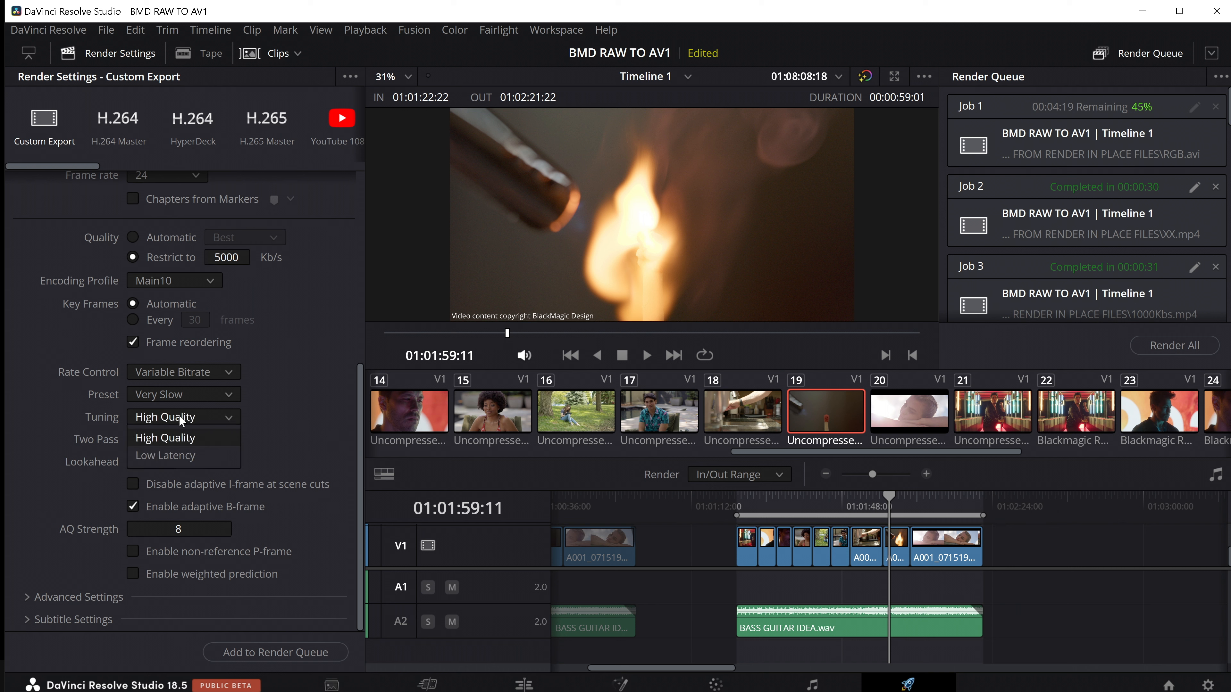
click(176, 437)
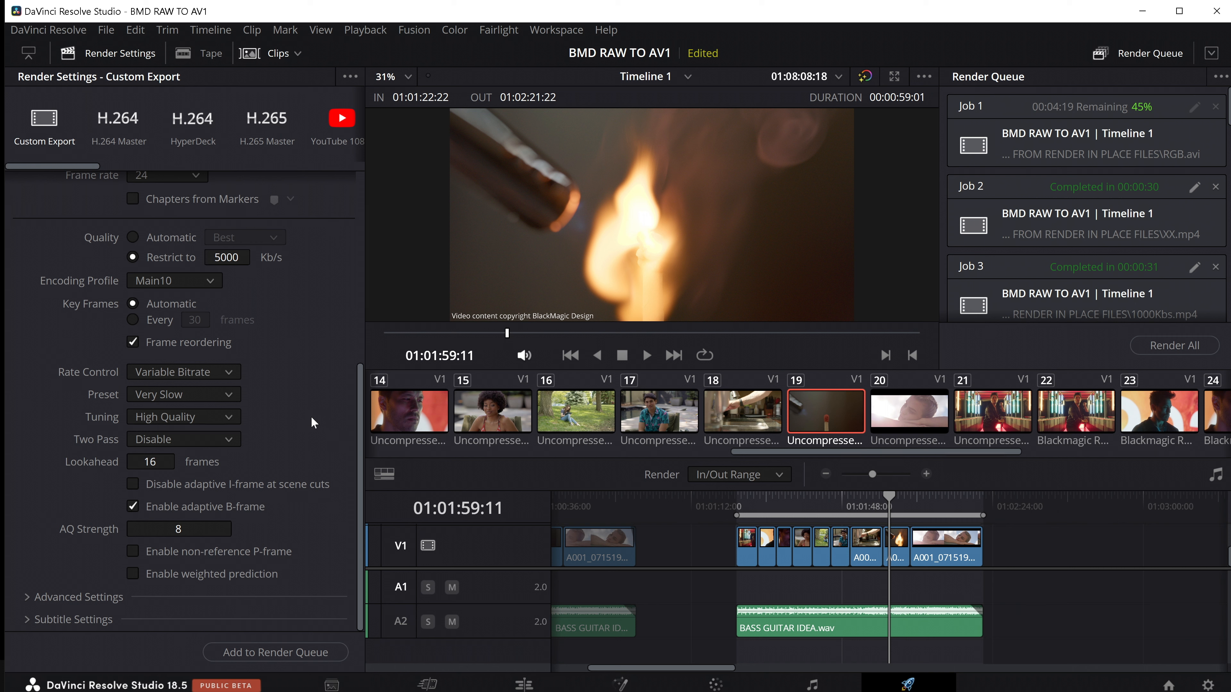
click(218, 438)
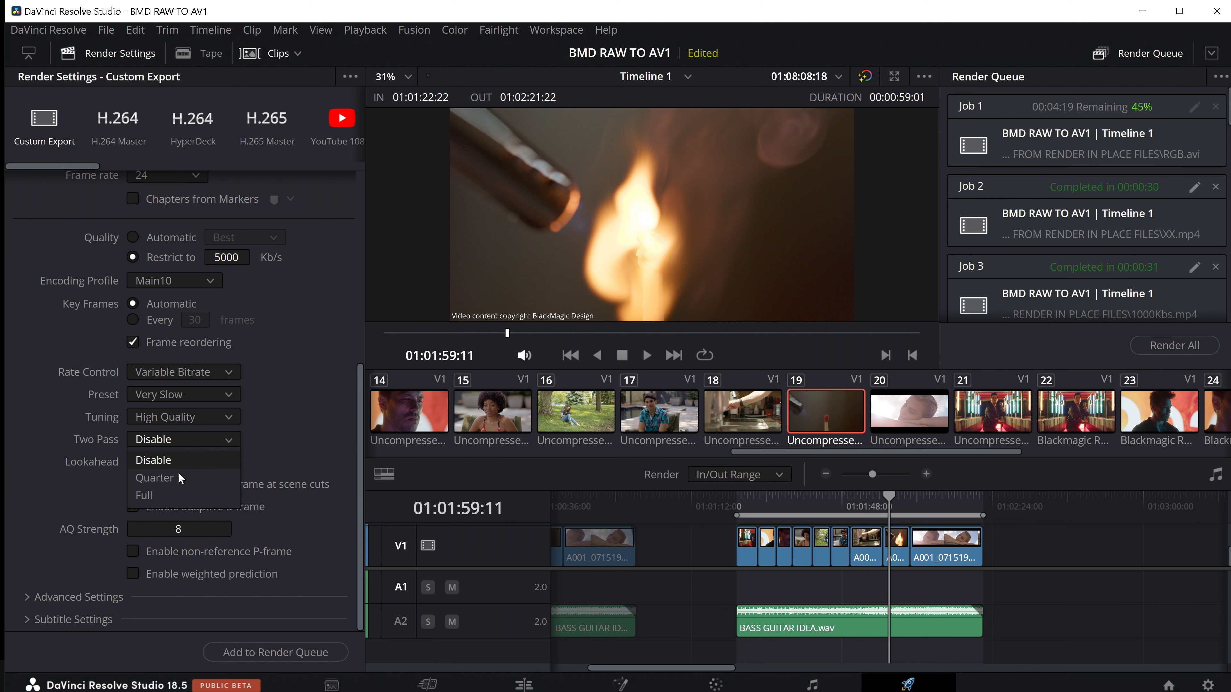
click(166, 494)
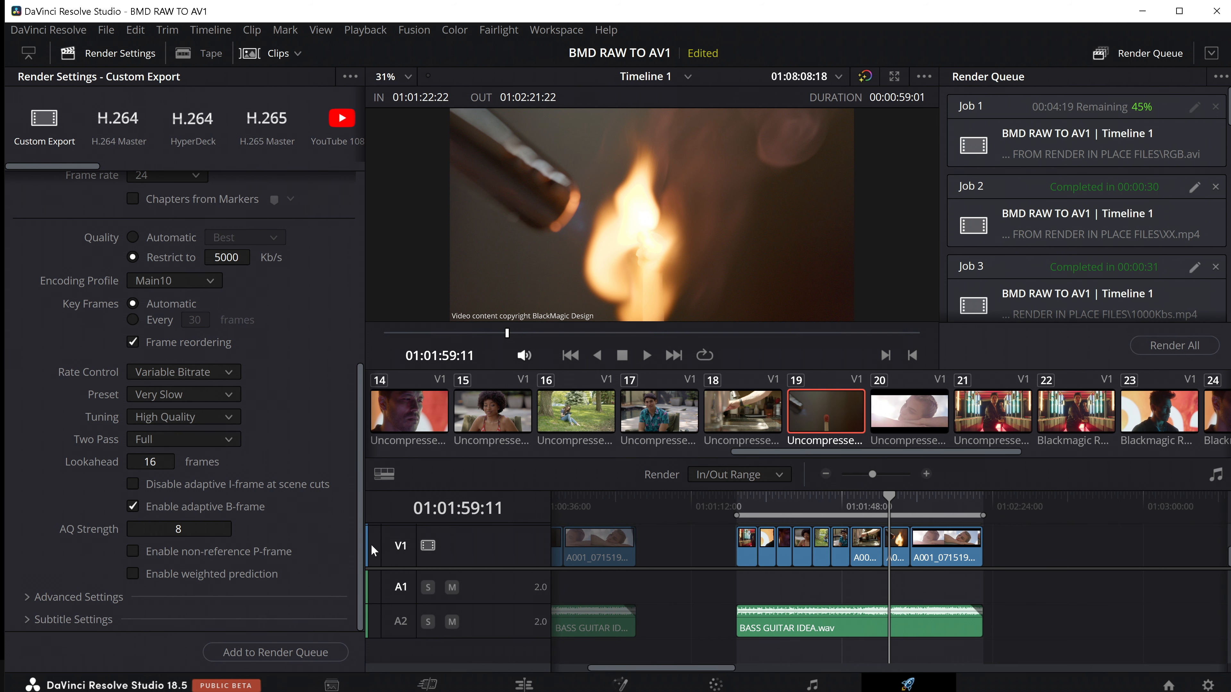
Set the render location to the RESOLVE EXPORTS 2 folder inside RESOLVE EXPORTS.
drag(360, 546, 341, 237)
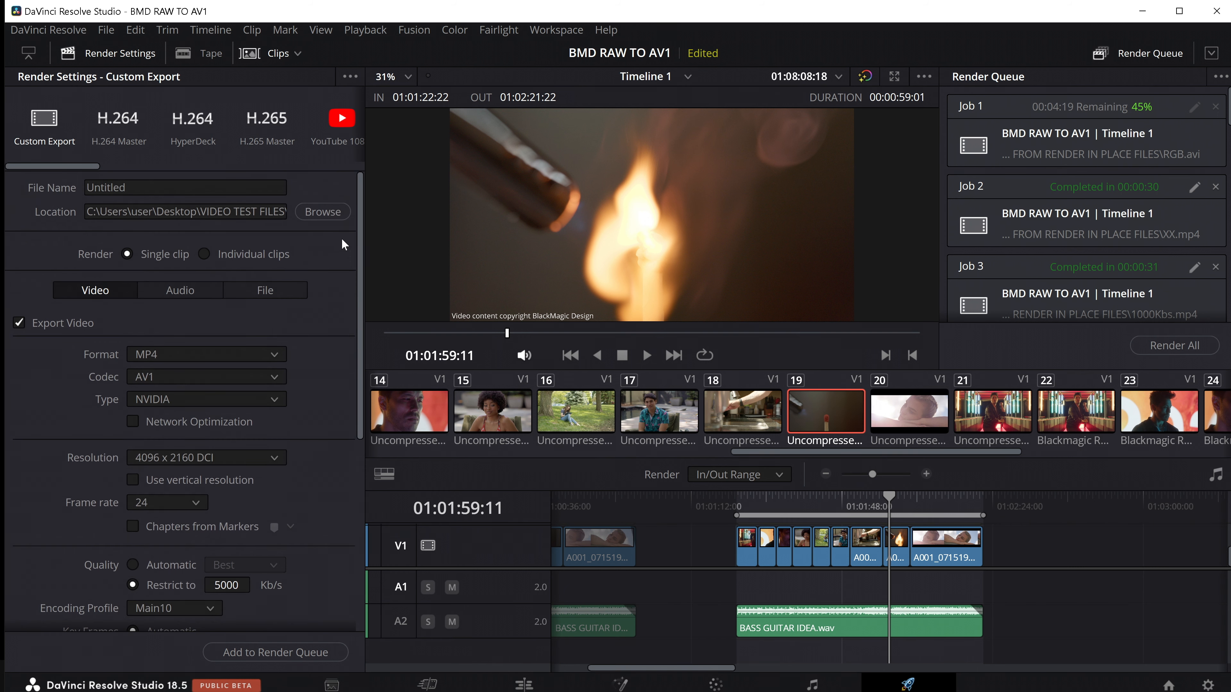
click(303, 211)
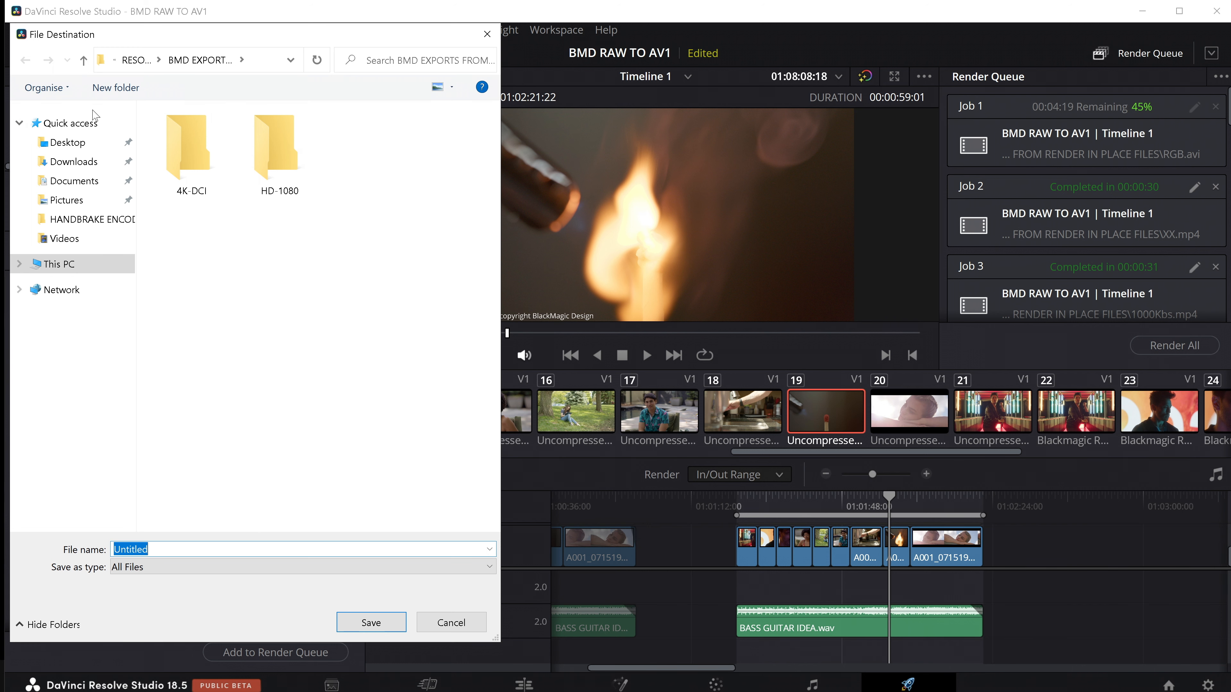
click(83, 59)
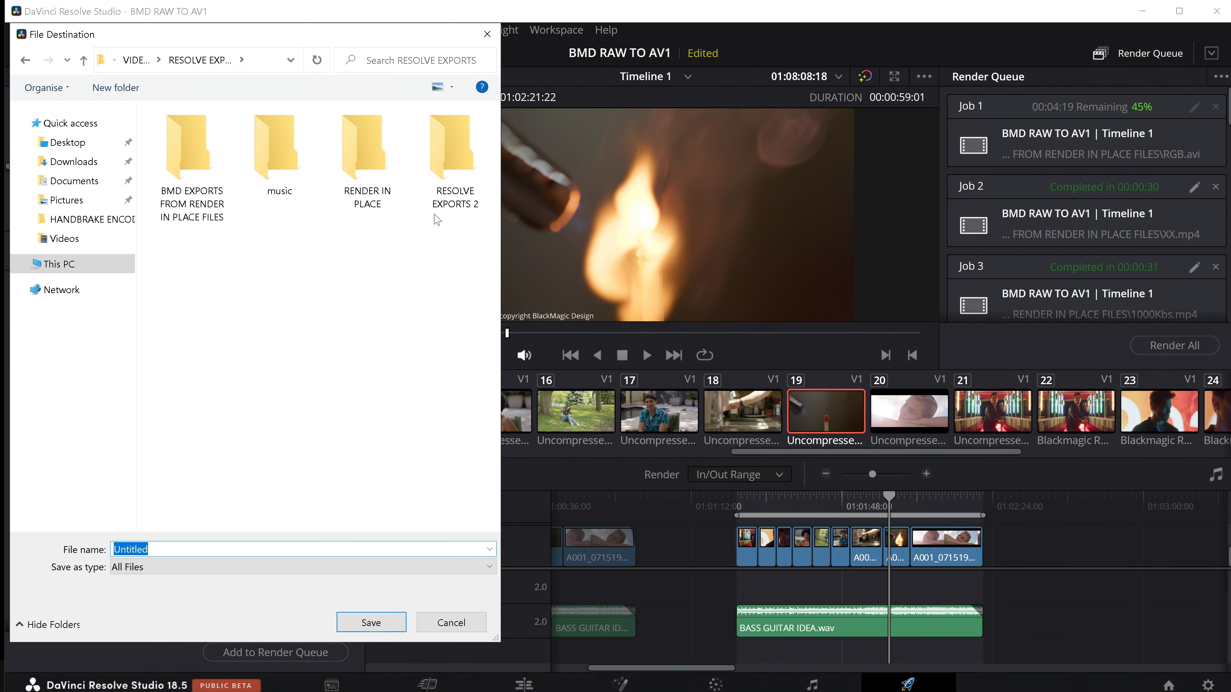
double_click(443, 141)
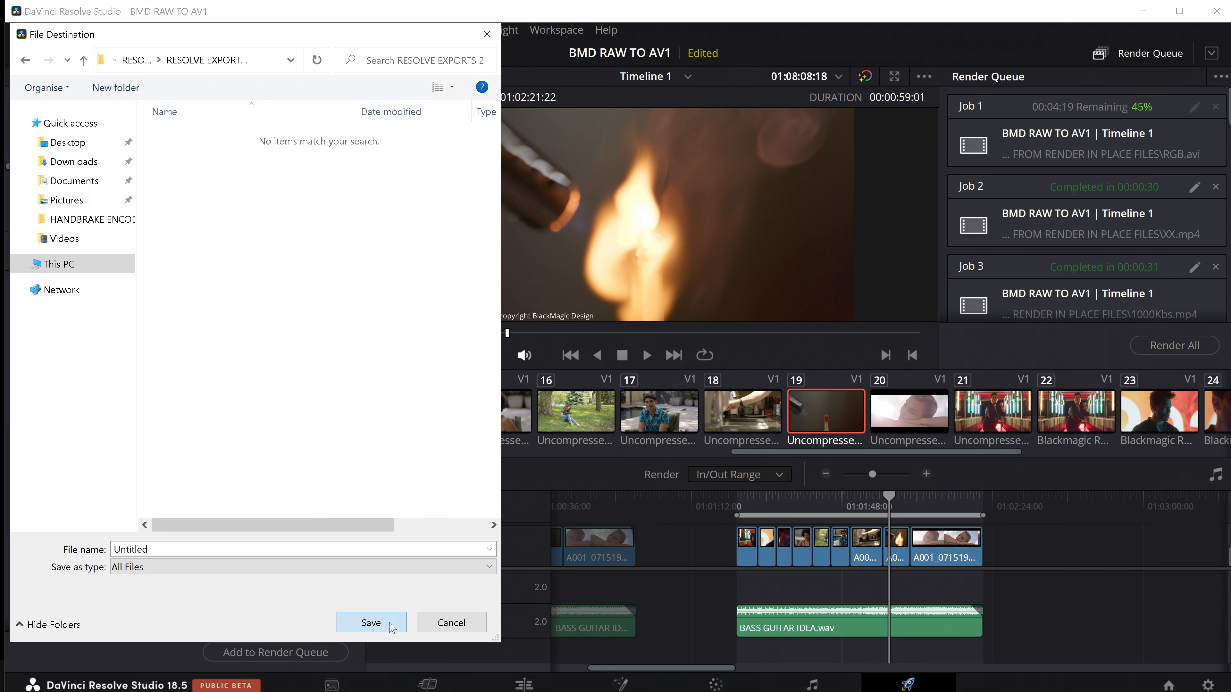
click(371, 623)
Name the export file 5000 and render it as a new job in the render queue.
double_click(150, 187)
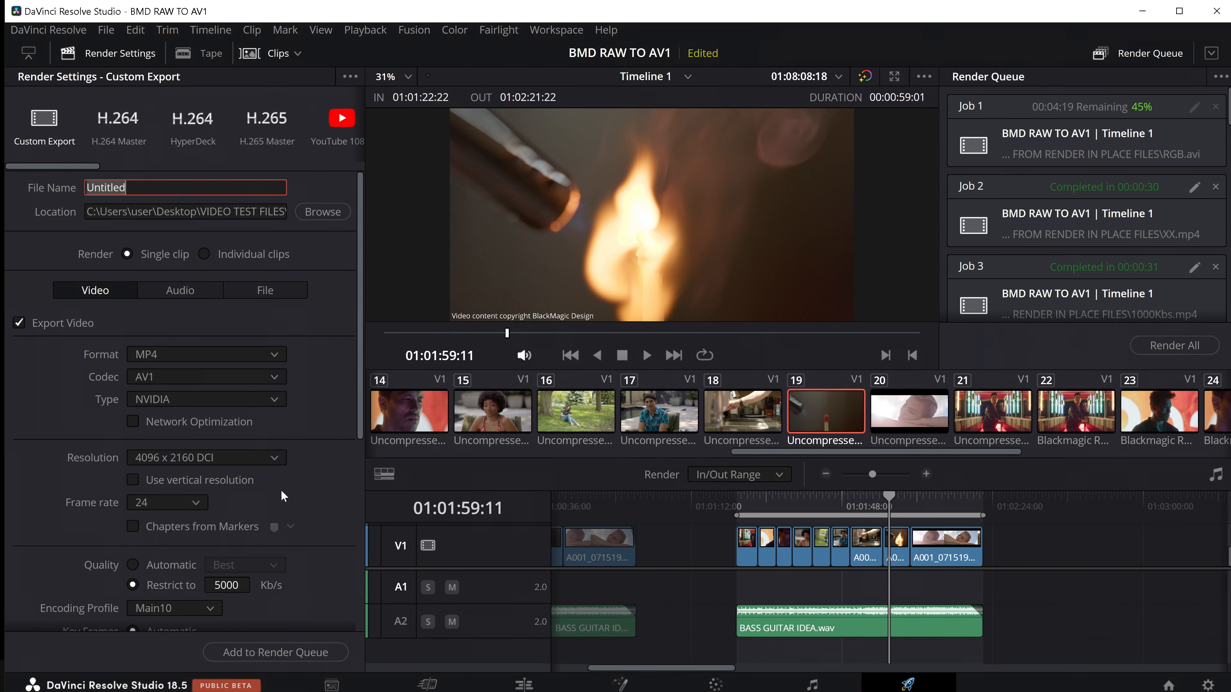
text(5000)
click(295, 650)
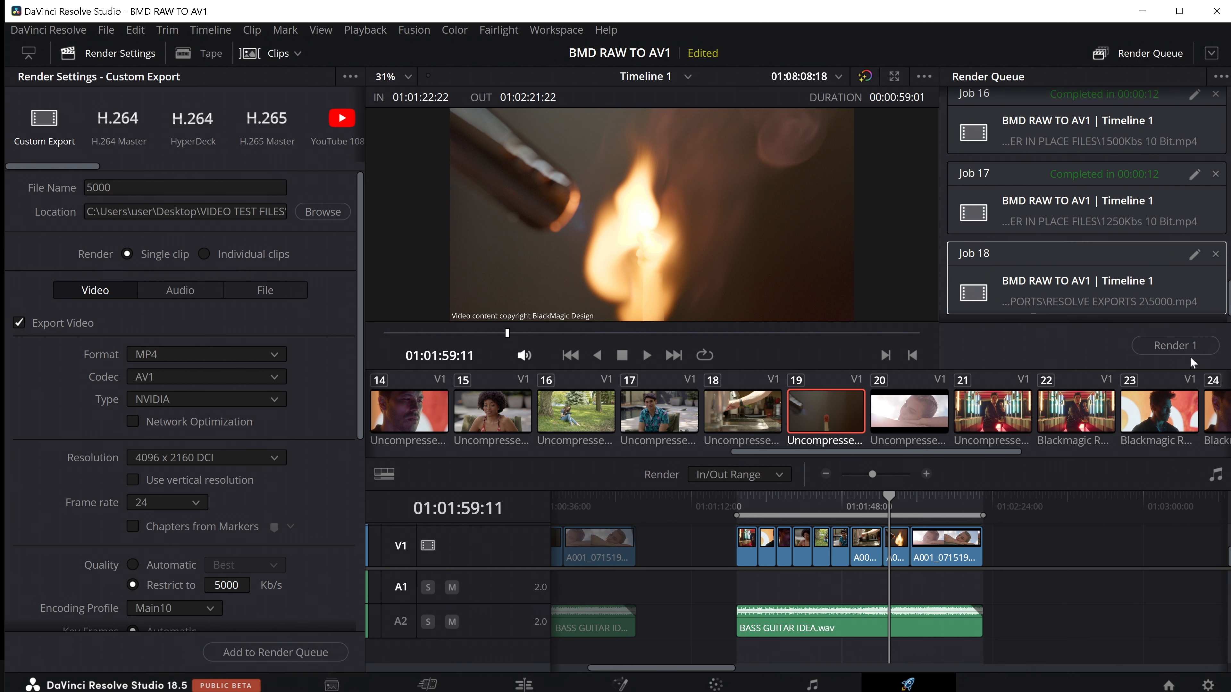
click(1164, 344)
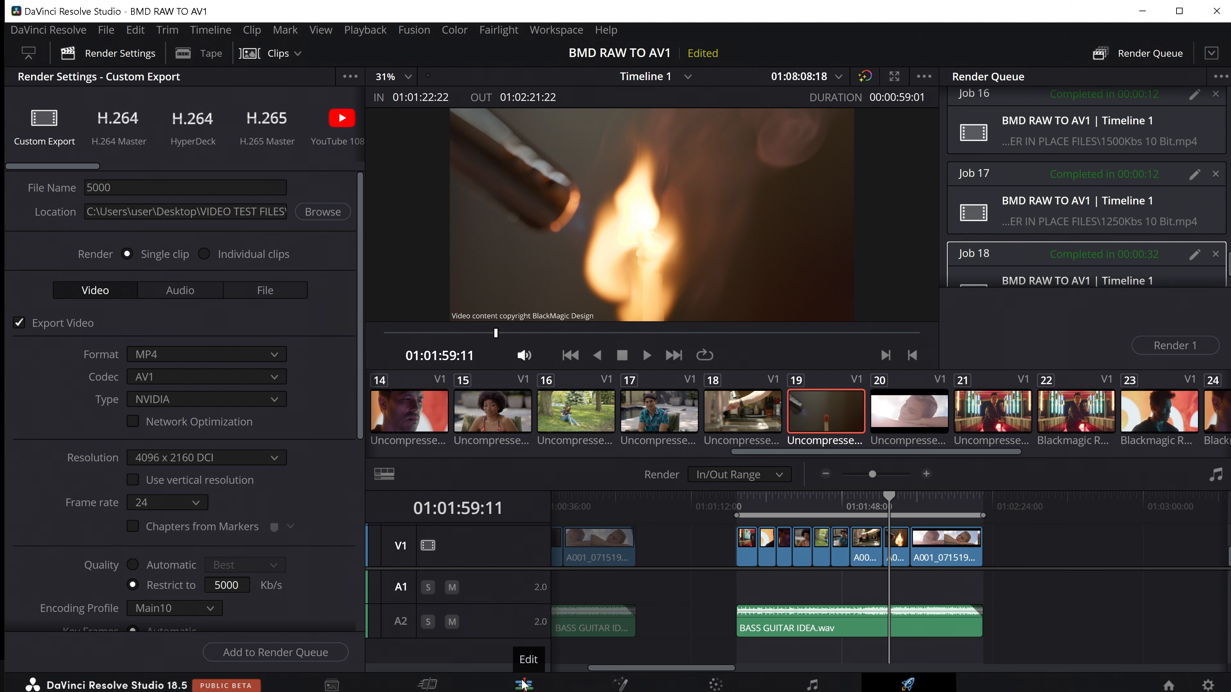
Switch to the Edit page, then create a new bin under Master and open it.
click(523, 684)
click(272, 431)
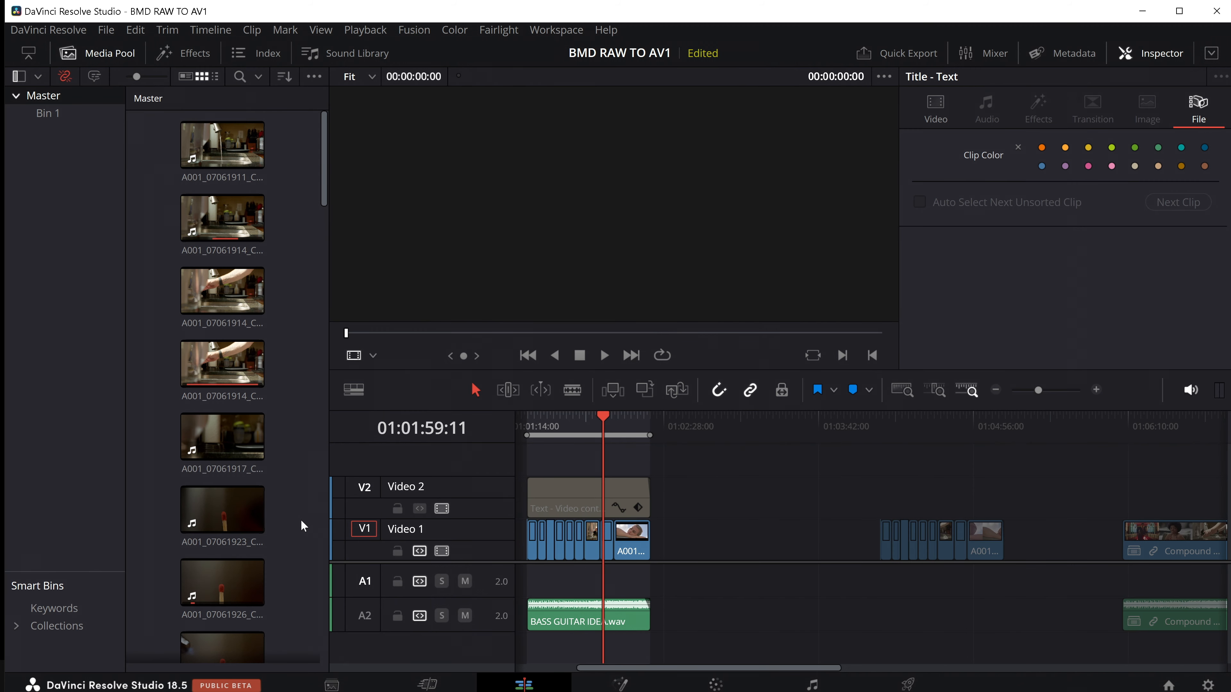
right_click(301, 520)
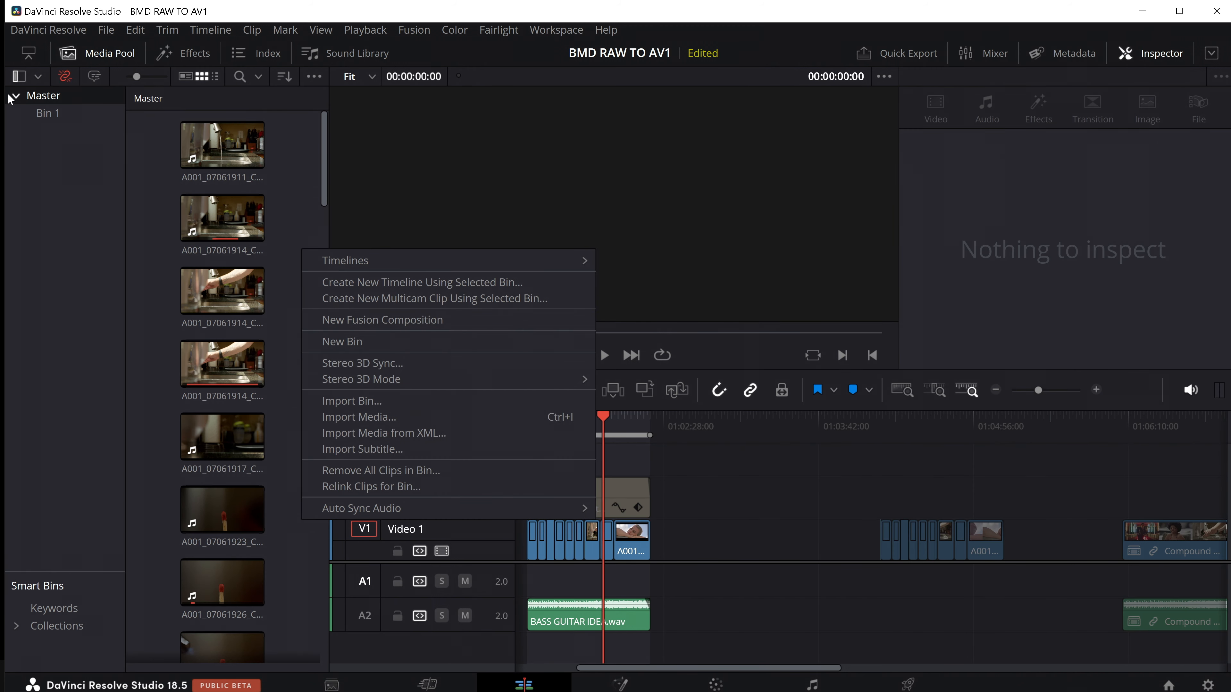
click(56, 130)
right_click(51, 100)
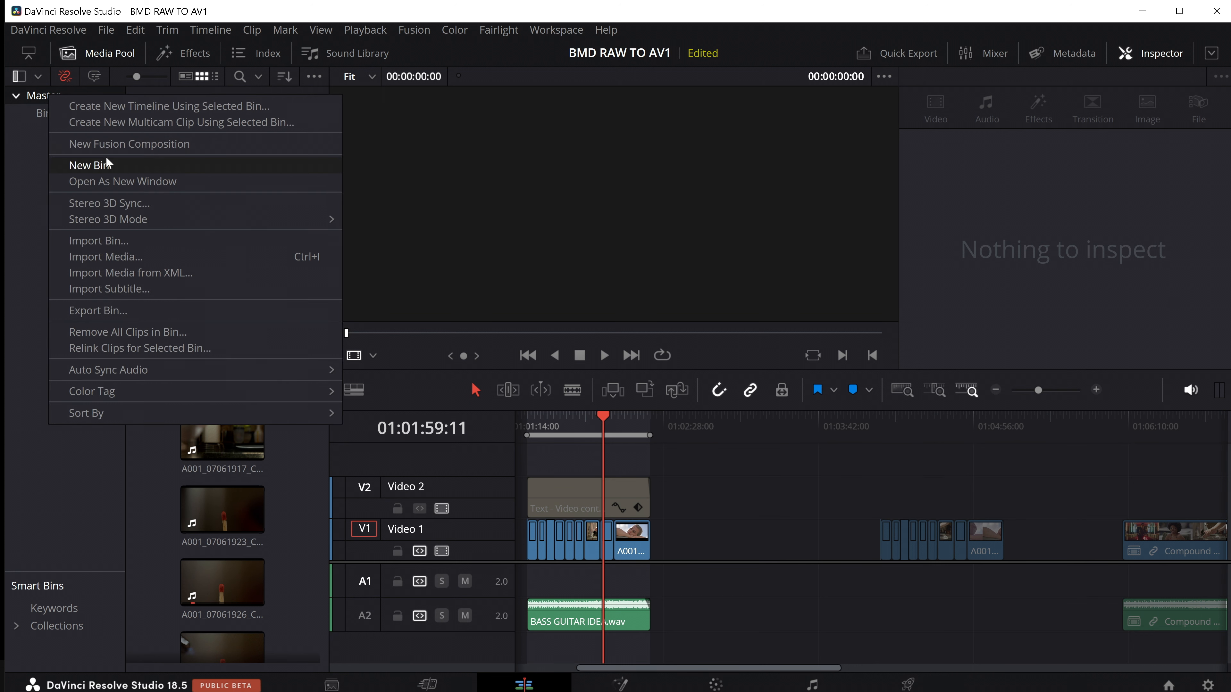
click(97, 165)
click(48, 130)
Import the rendered file 5000 into the new bin from Desktop, VIDEO TEST FILES, RESOLVE EXPORTS, RESOLVE EXPORTS 2.
right_click(135, 181)
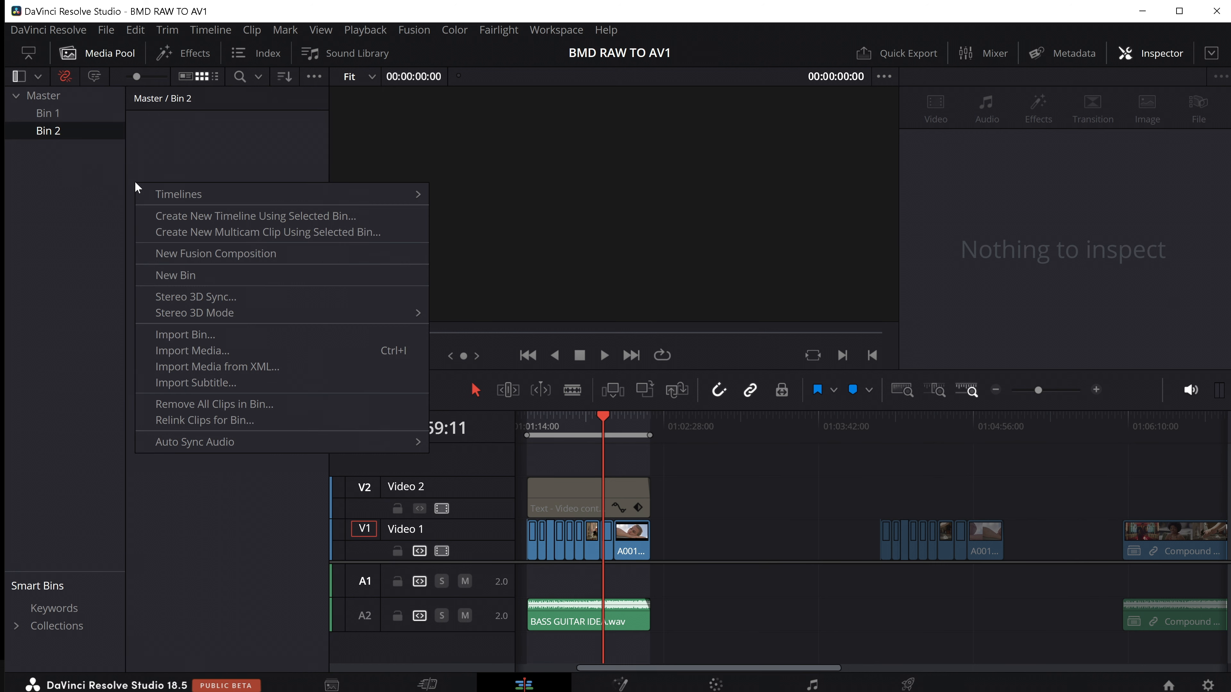
click(223, 349)
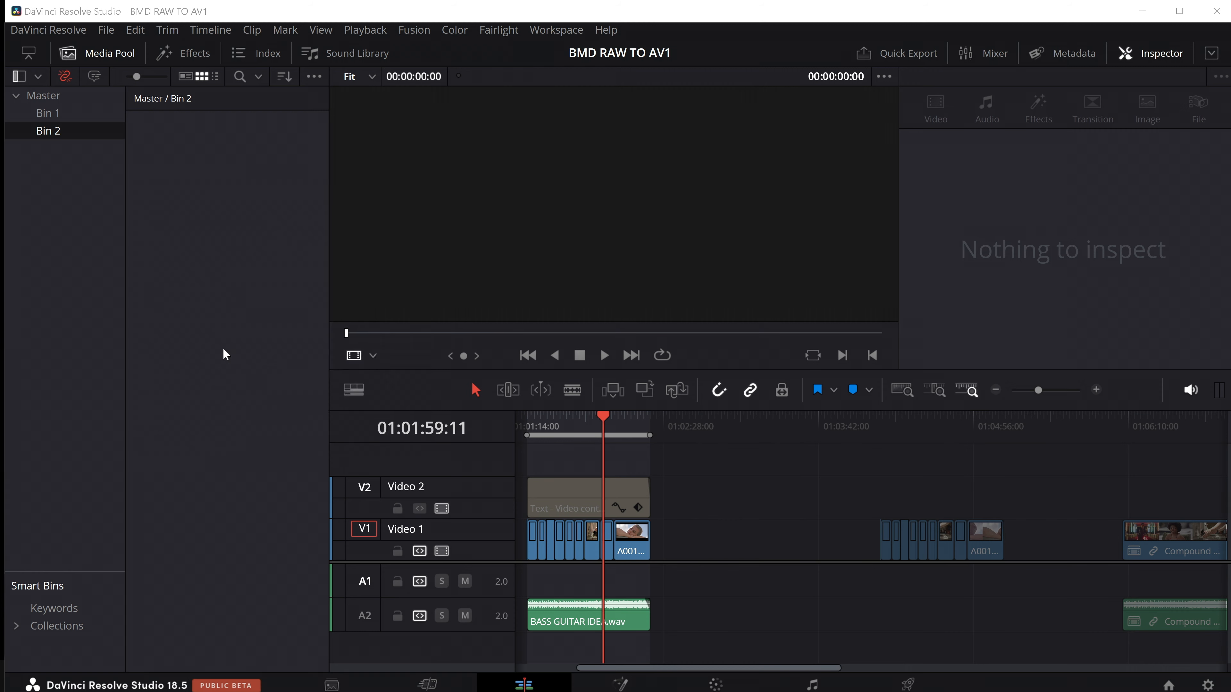
click(67, 142)
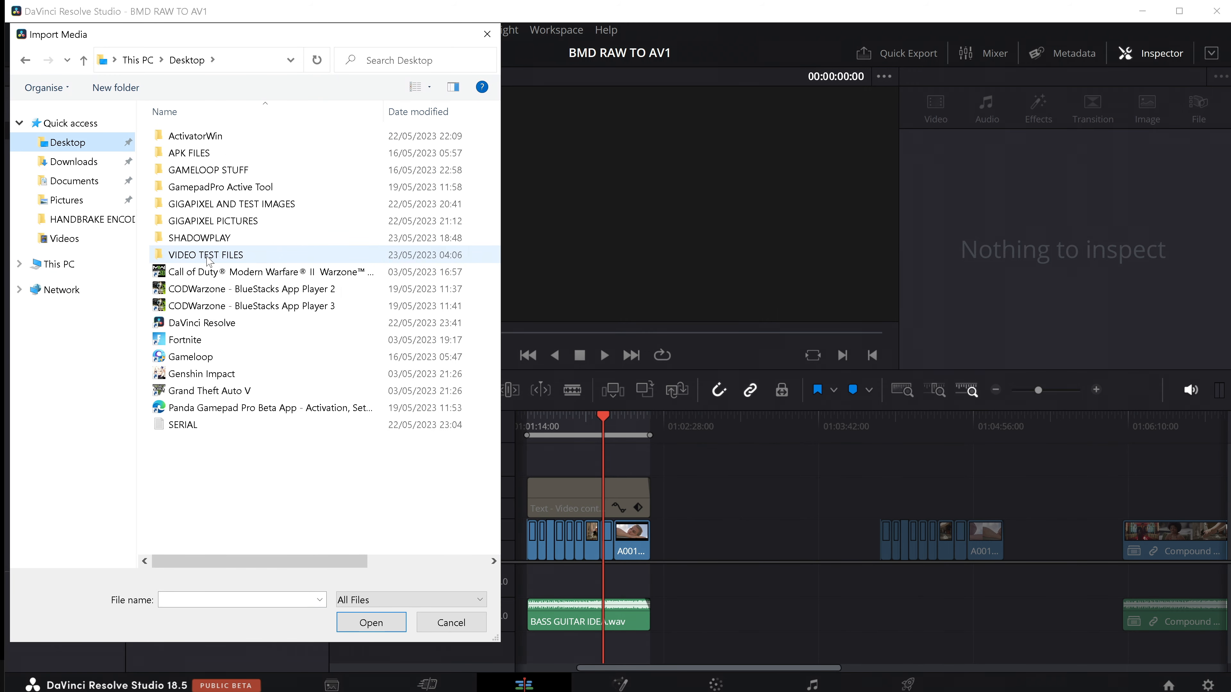
double_click(213, 255)
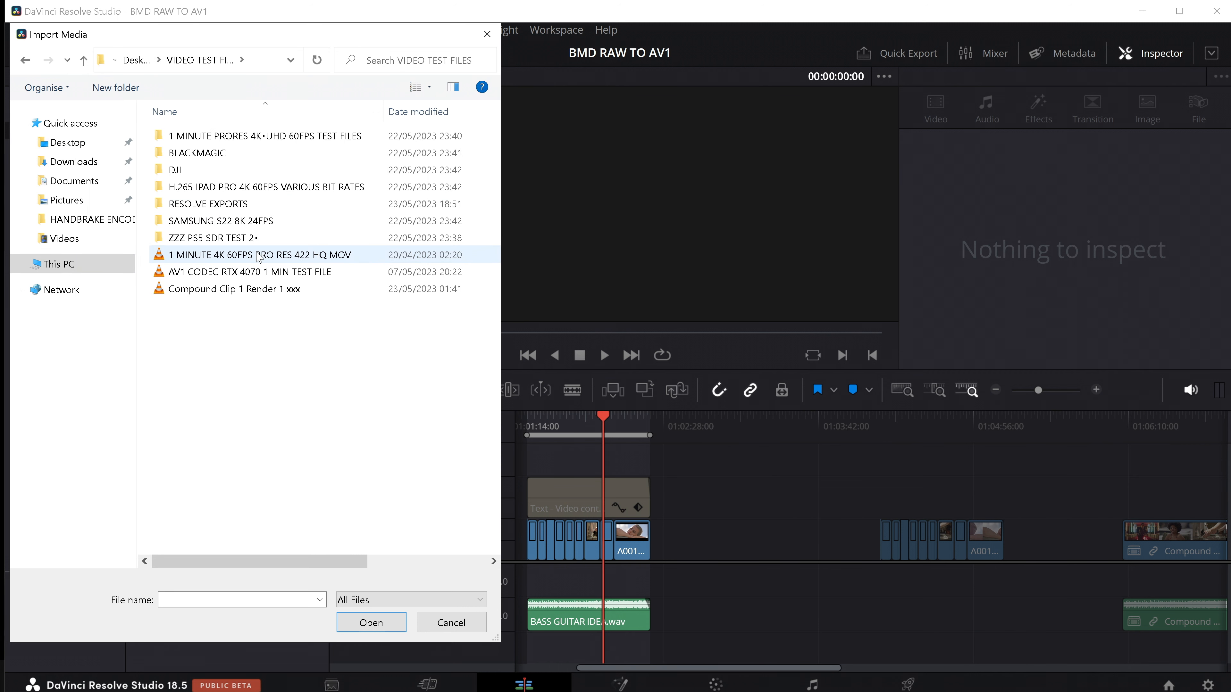
double_click(234, 204)
double_click(453, 148)
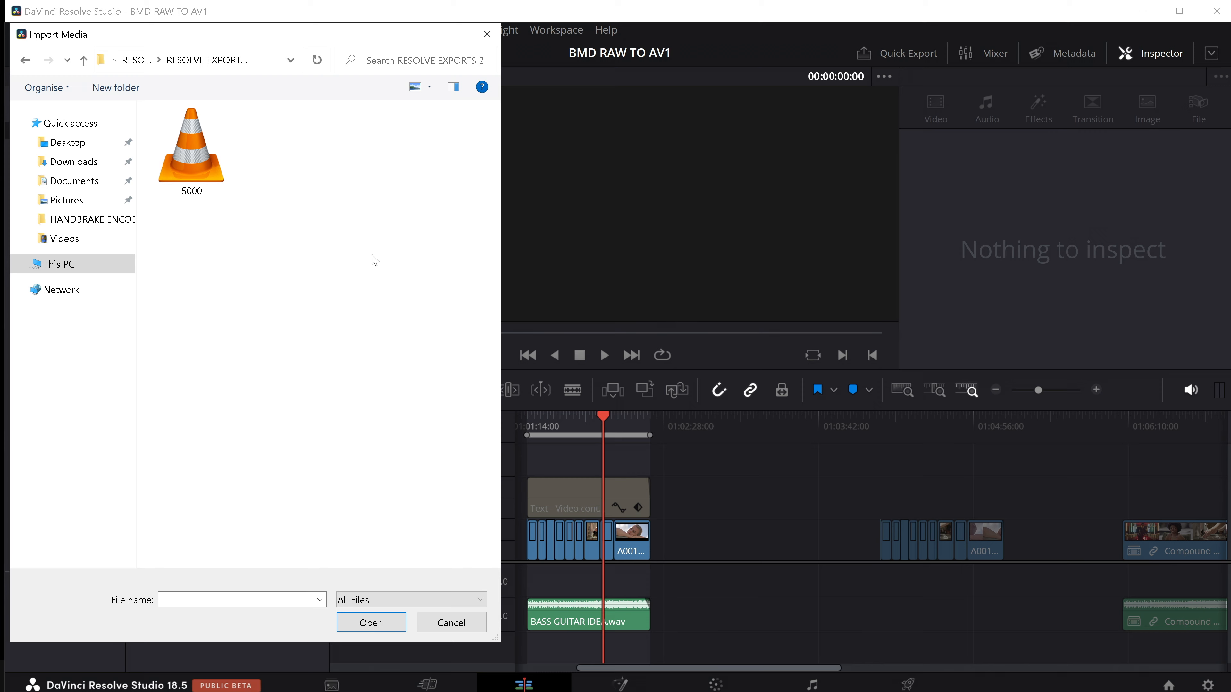
click(191, 150)
click(378, 624)
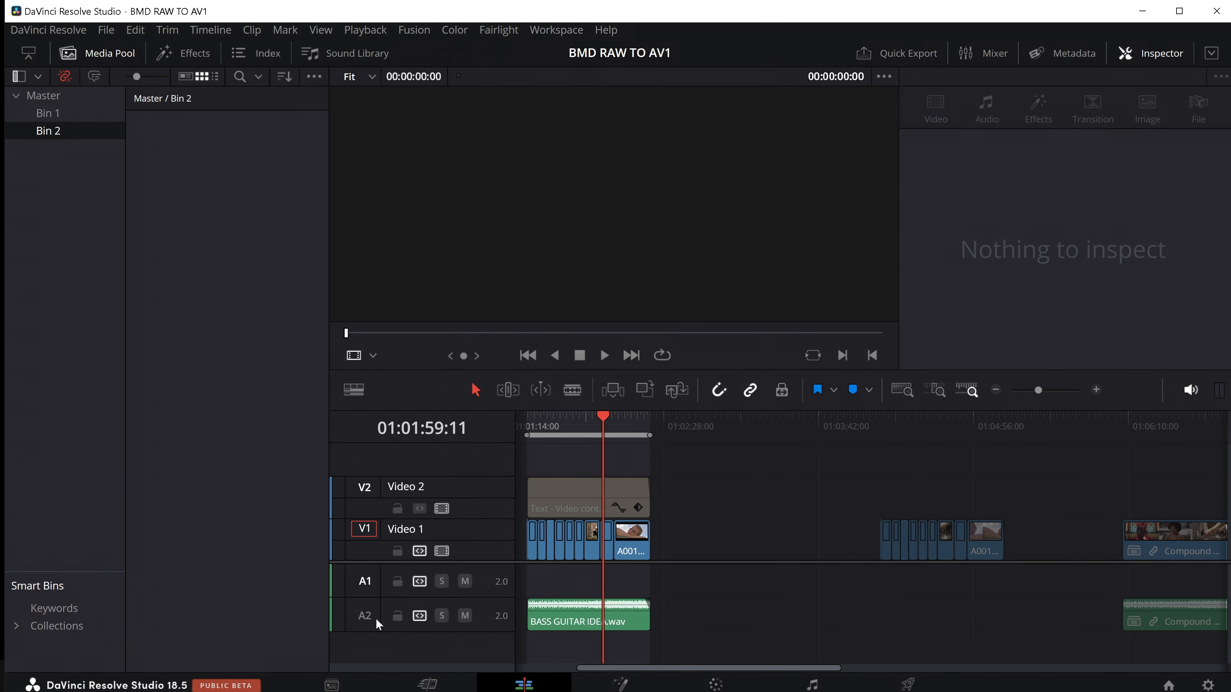
Place the 5000.mp4 clip on Video 1 in the gap after the first group of clips, with the playhead at its start.
drag(226, 165, 693, 535)
click(692, 423)
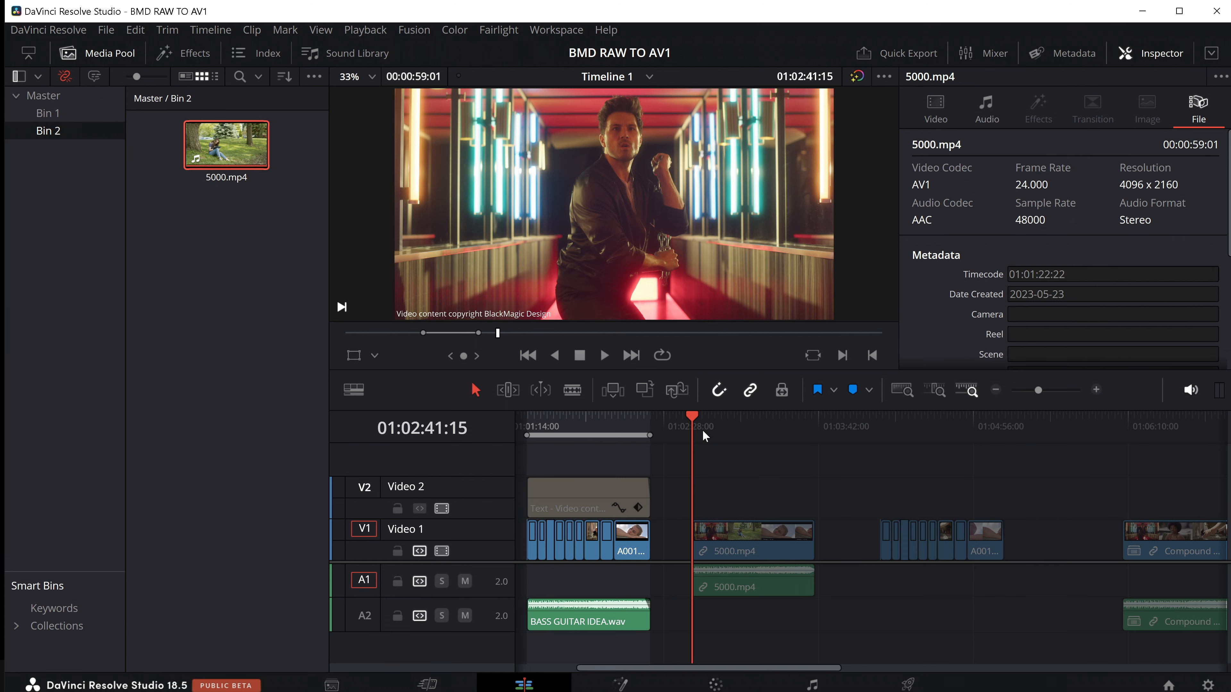
Play the 5000.mp4 clip and examine its picture quality and playback, alternating between the full-screen and normal views.
key(space)
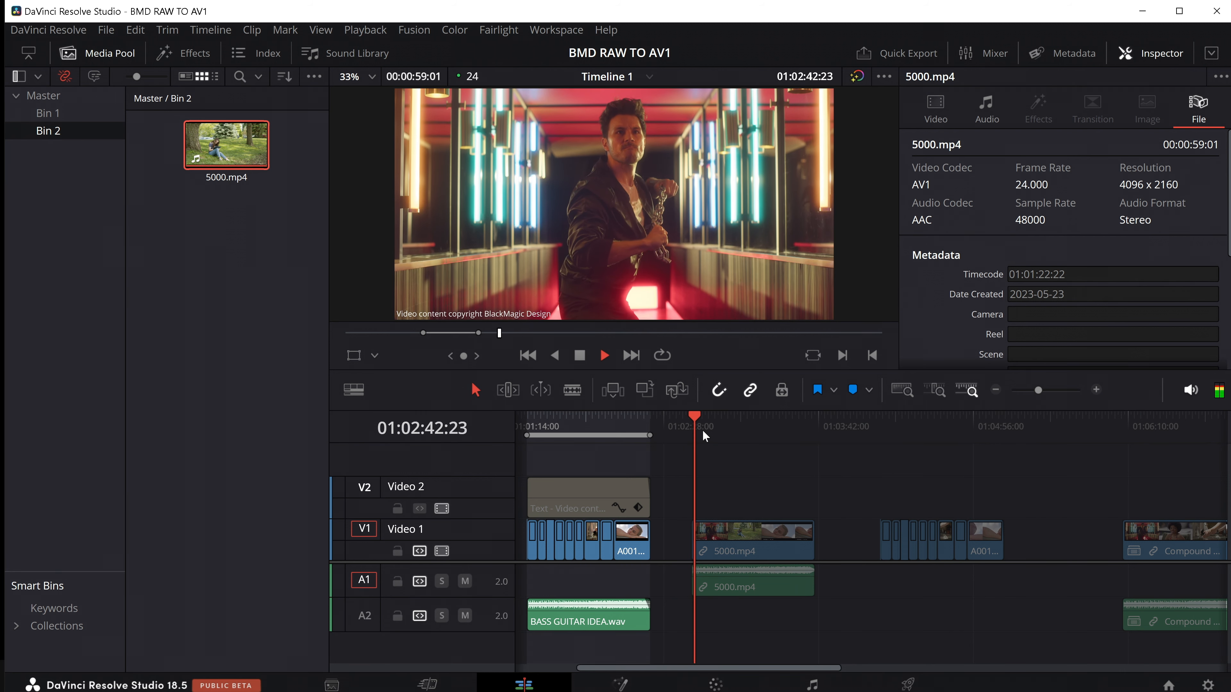
key(ctrl+f)
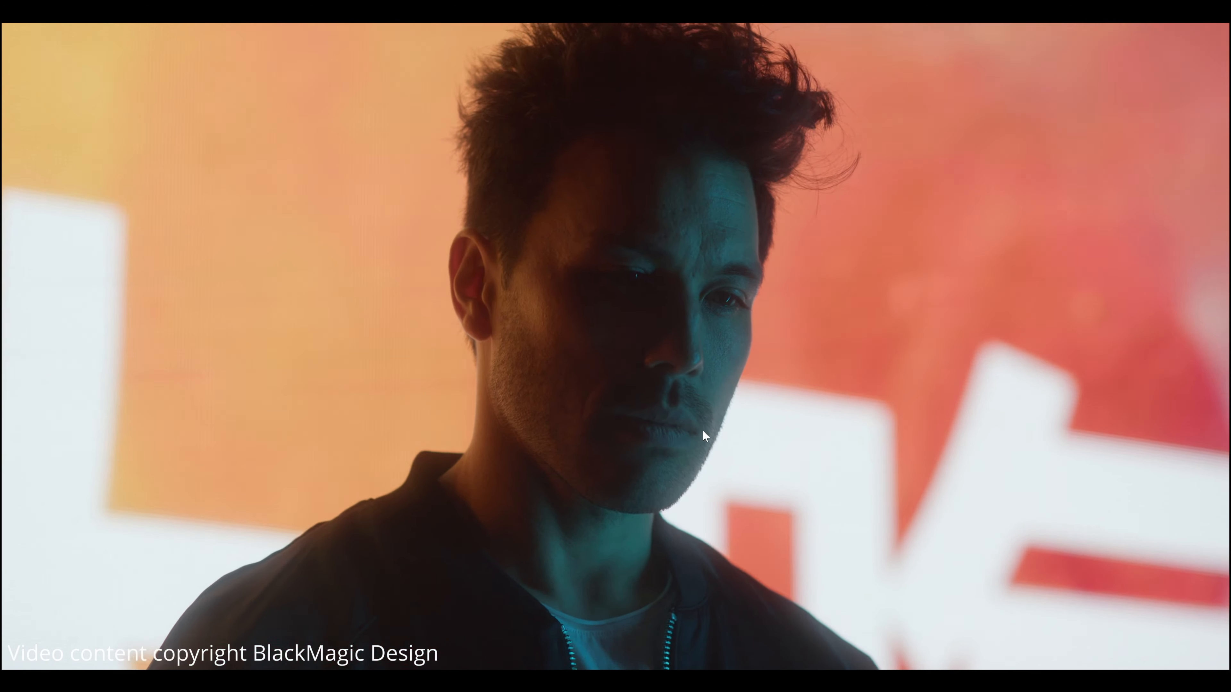
key(Escape)
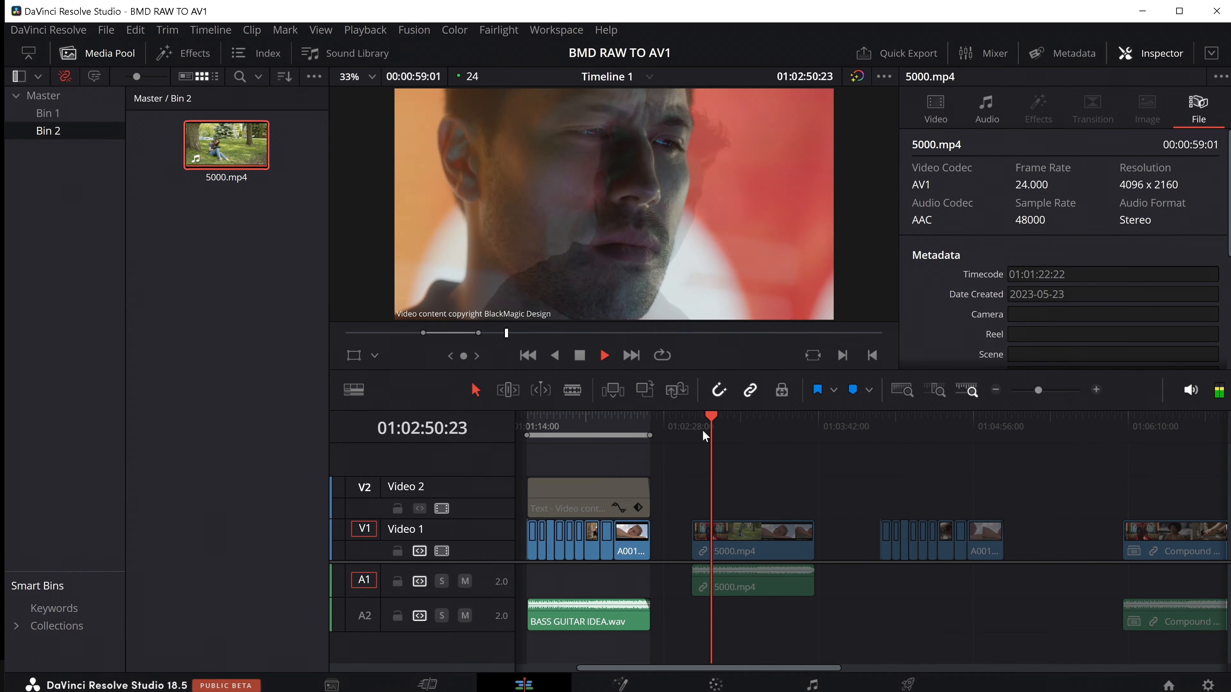
key(p)
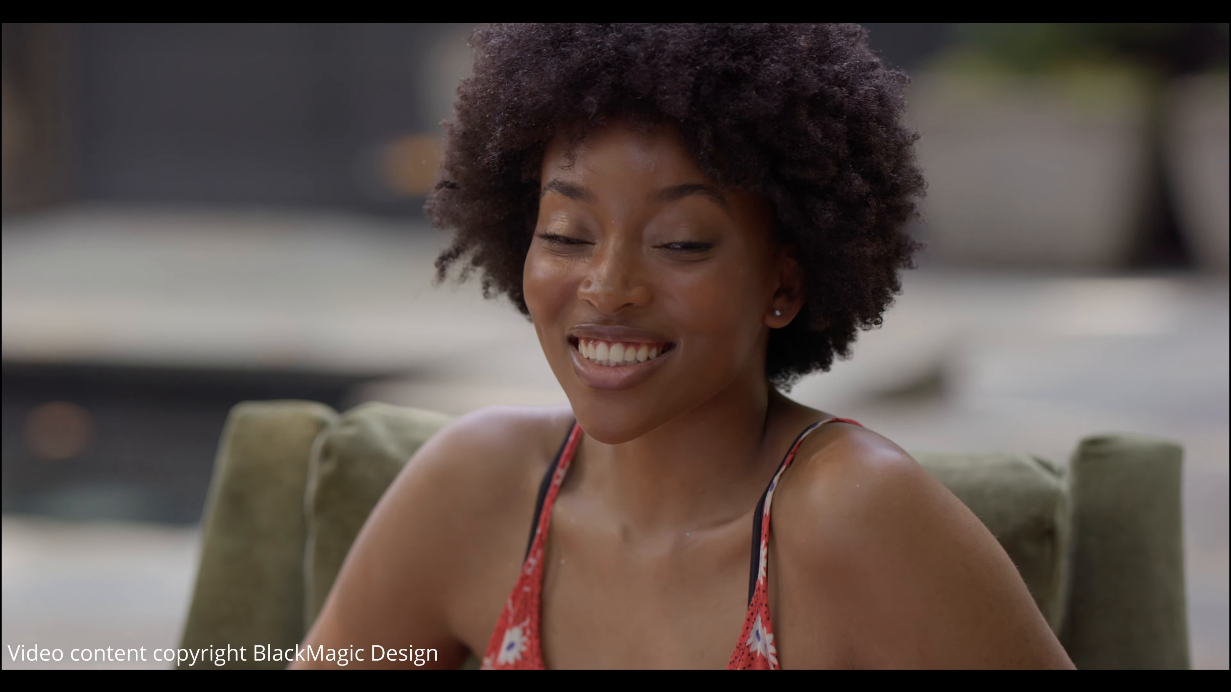
key(Escape)
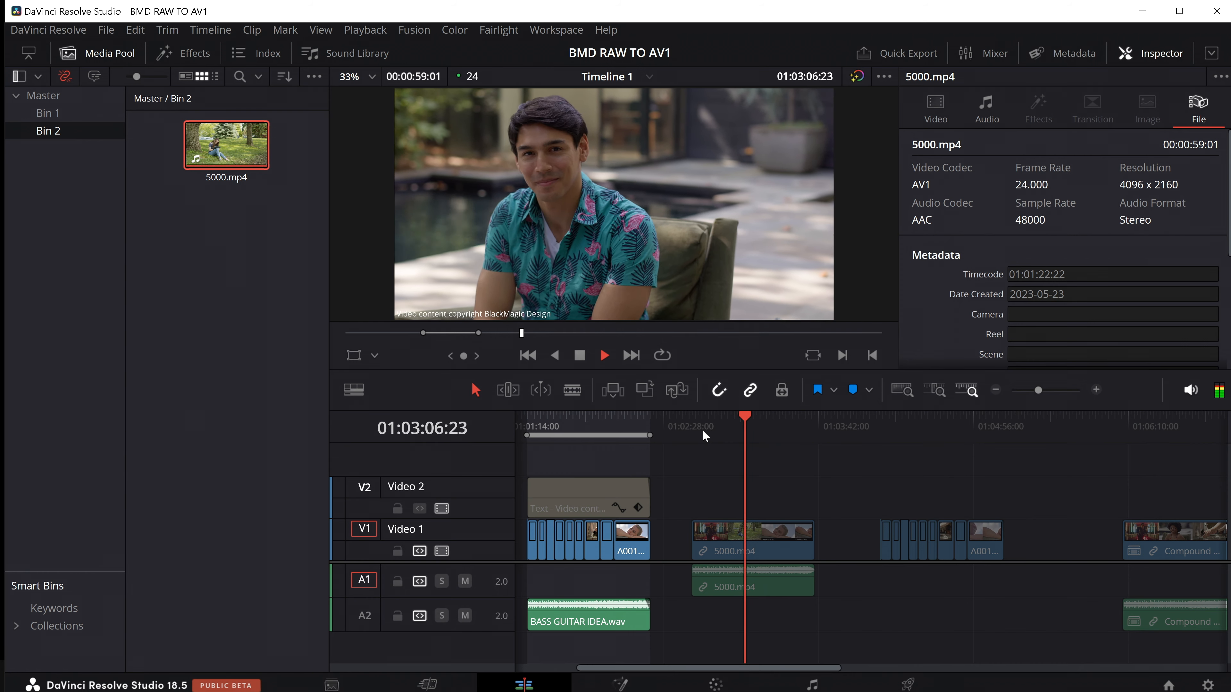
key(ctrl+f)
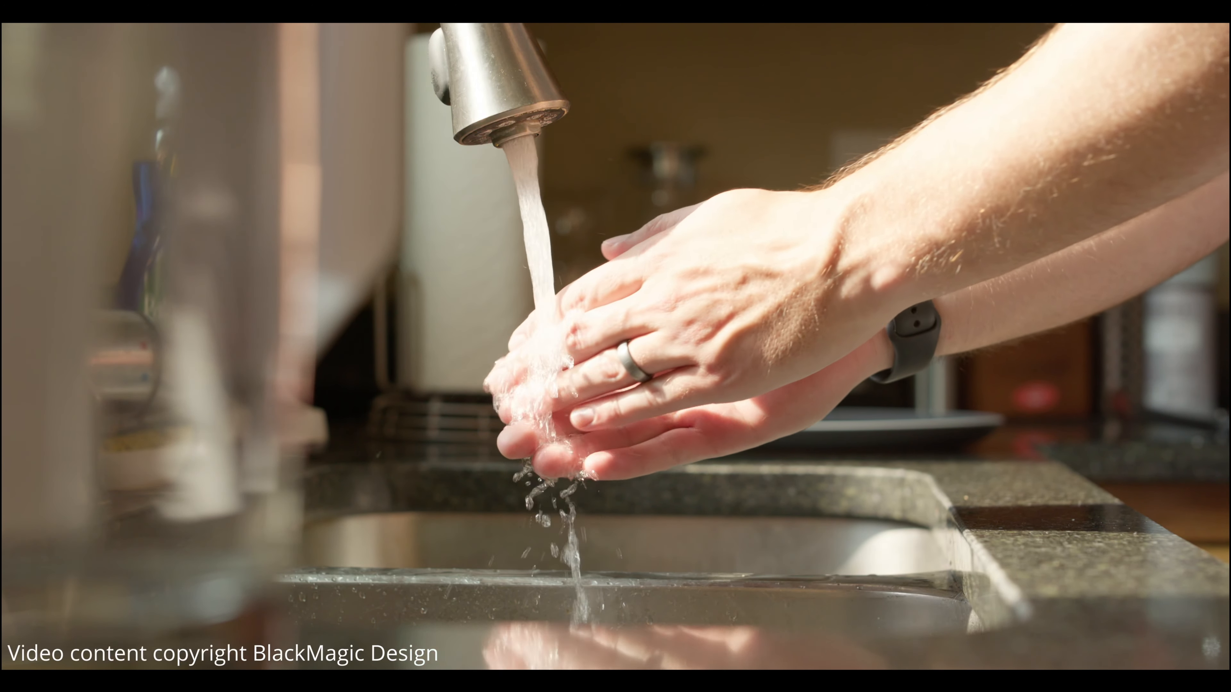
key(Escape)
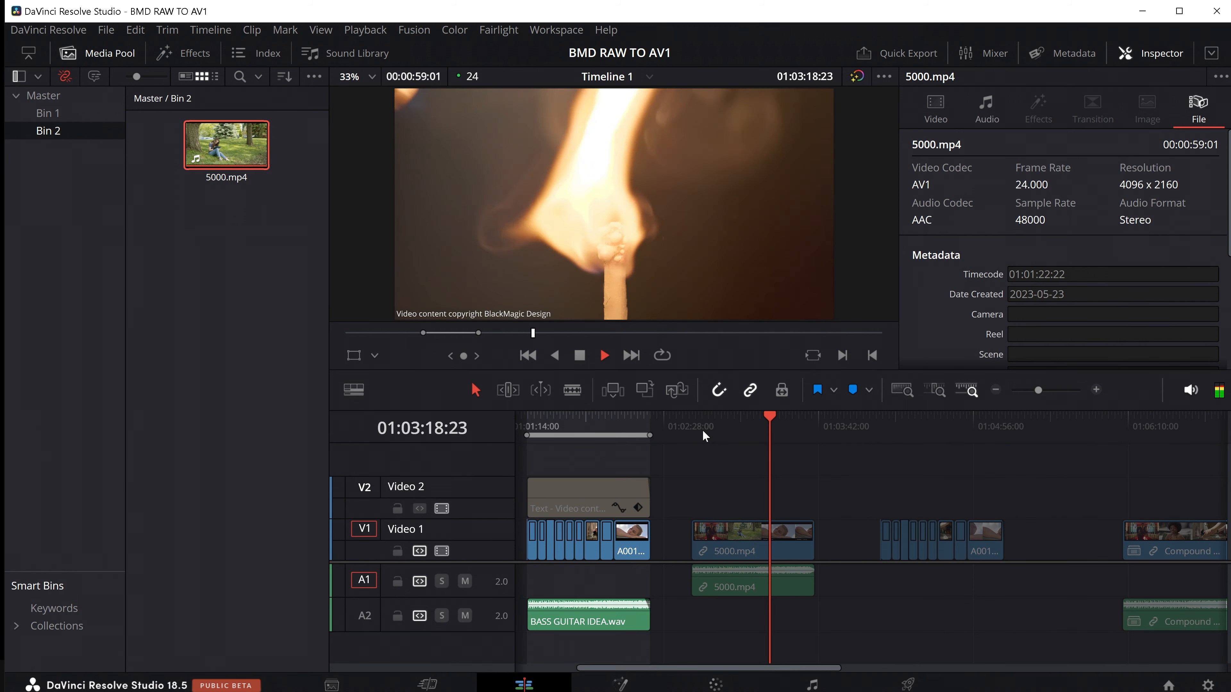
key(p)
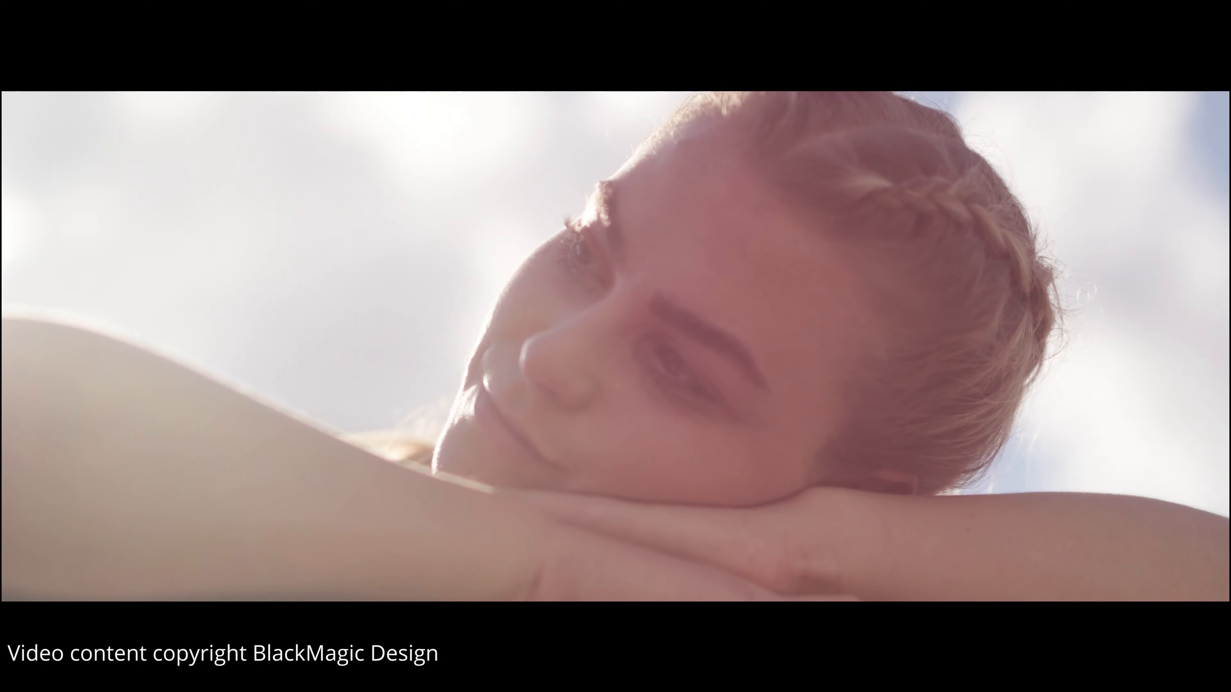
key(Escape)
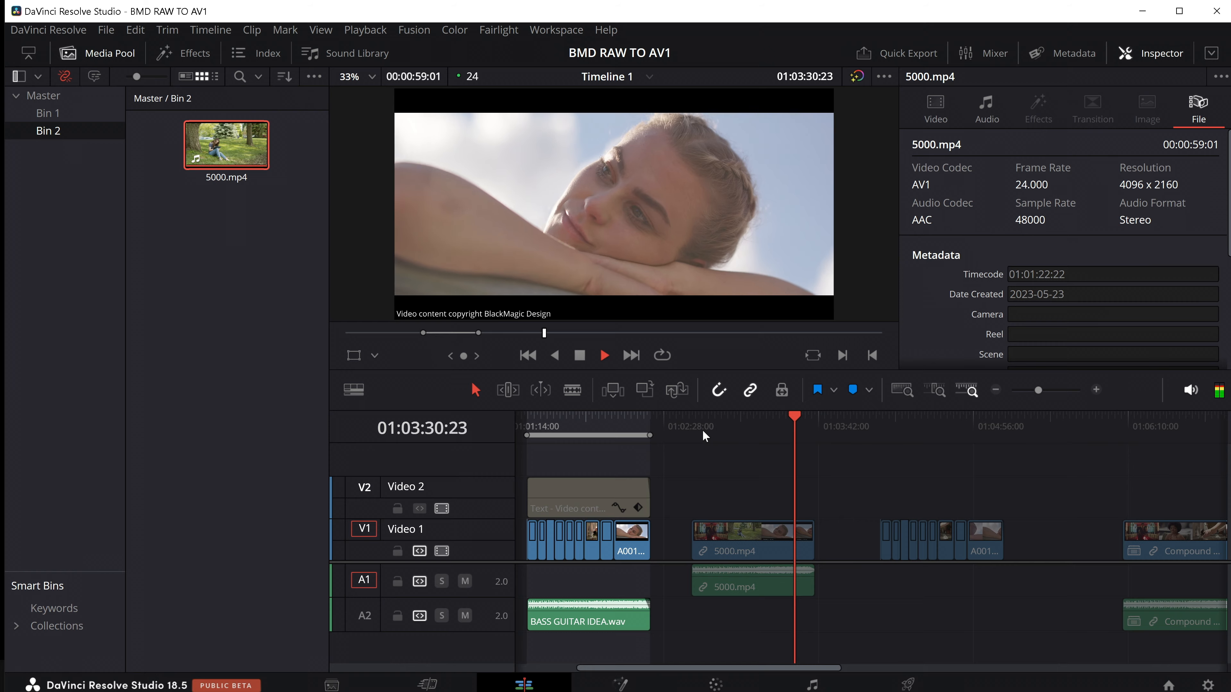
key(ctrl+f)
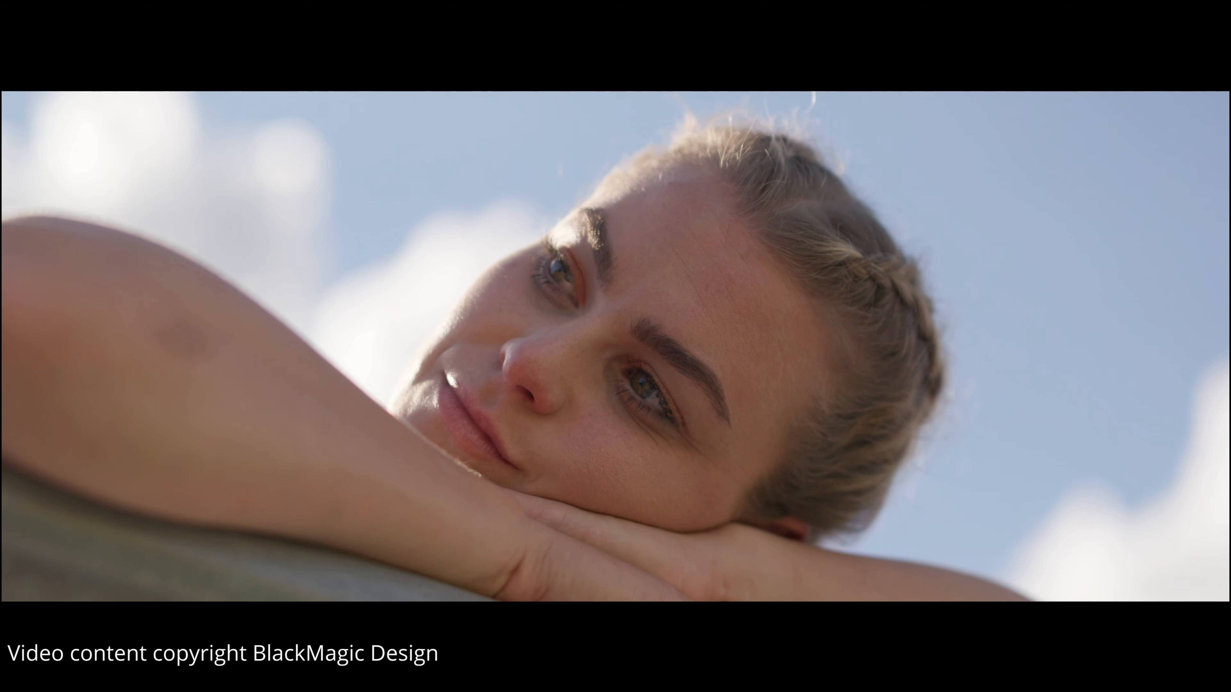